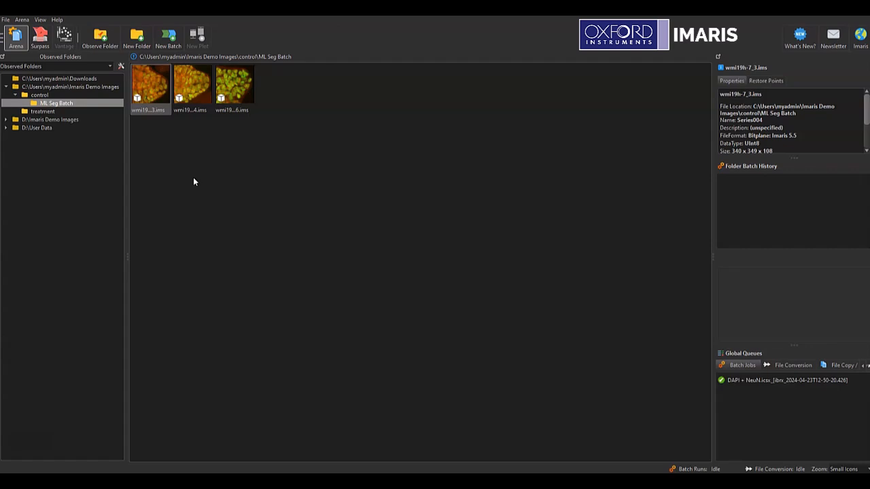
# Open the image wmi19h-7_3.ims from the ML Seg Batch folder in the 3D view.
pyautogui.click(161, 93)
pyautogui.click(180, 102)
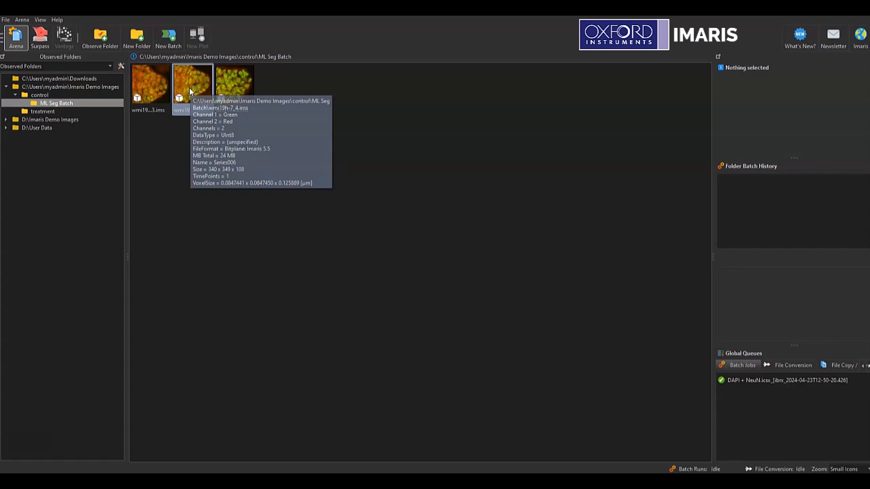
pyautogui.click(152, 87)
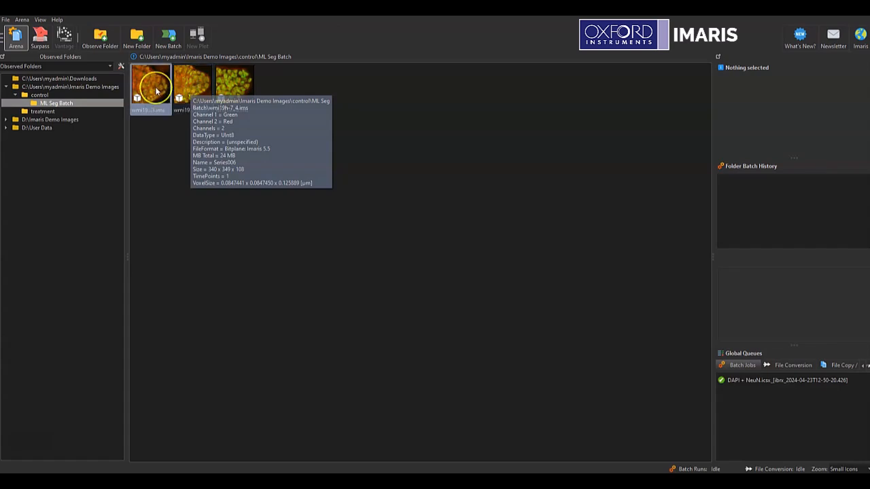
pyautogui.click(229, 82)
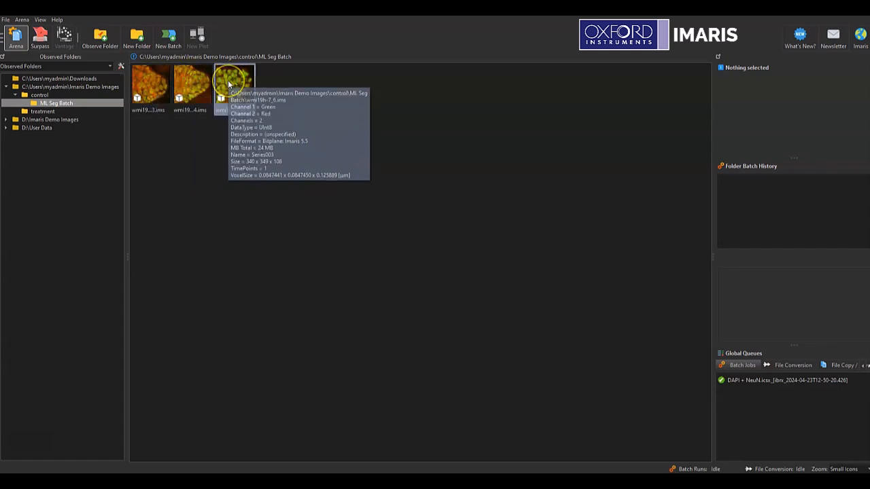
pyautogui.click(193, 92)
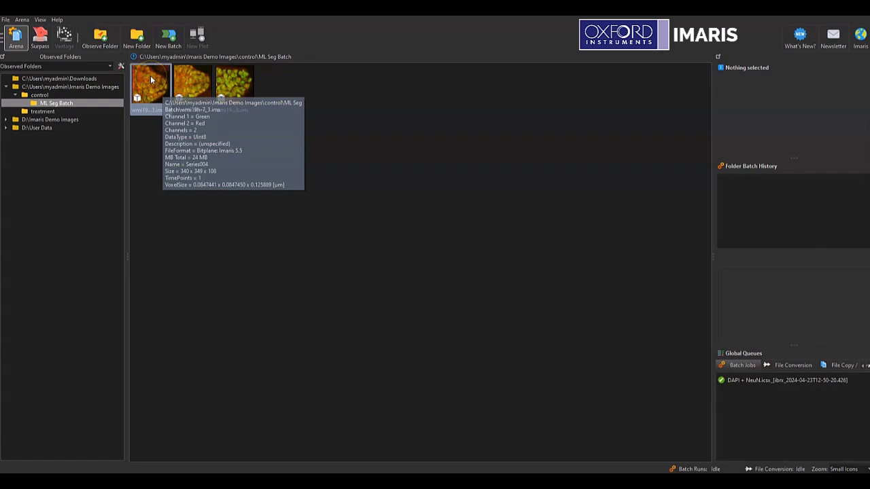
pyautogui.doubleClick(151, 80)
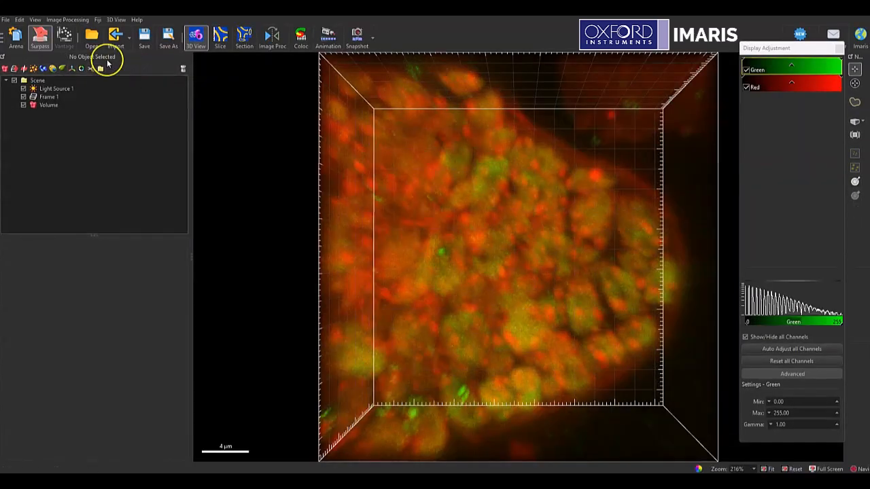
pyautogui.click(20, 19)
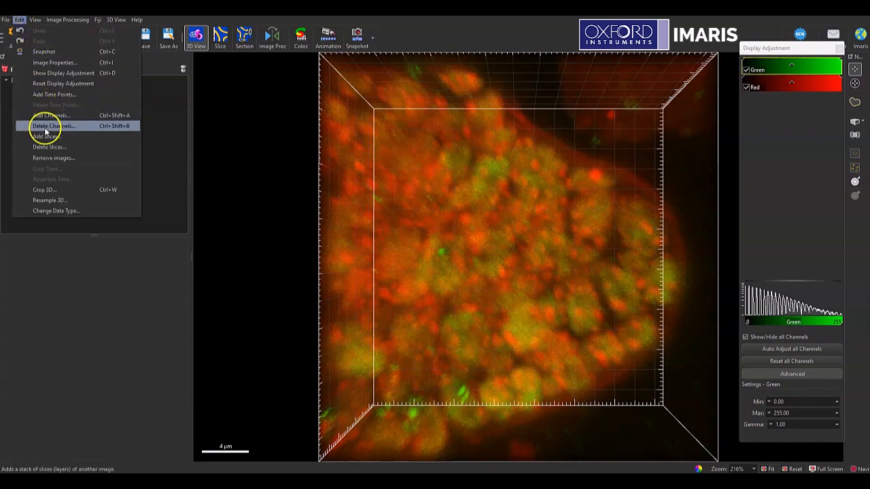
pyautogui.click(53, 190)
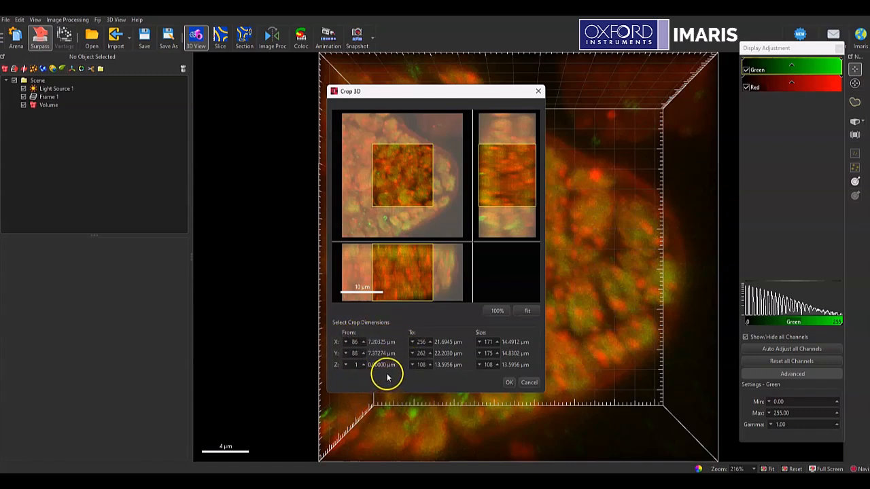
pyautogui.click(529, 382)
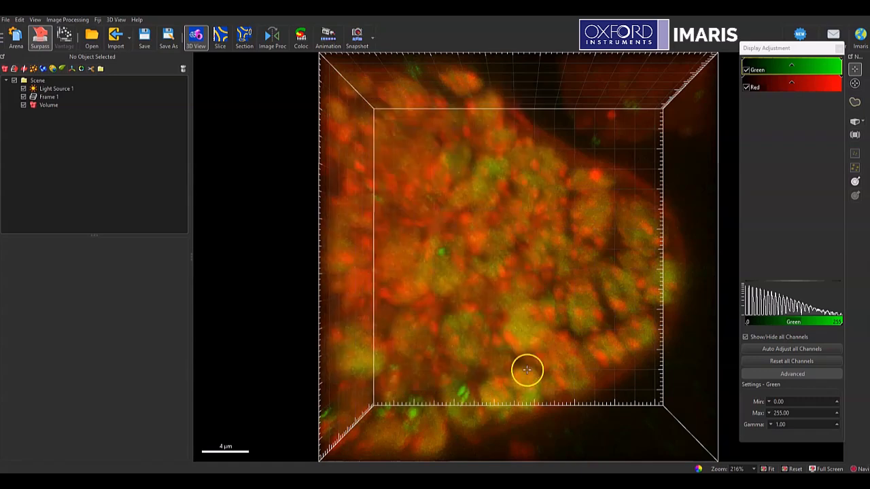
# Add the other two images from the ML Seg Batch folder as time points and check the resulting frames.
pyautogui.click(21, 21)
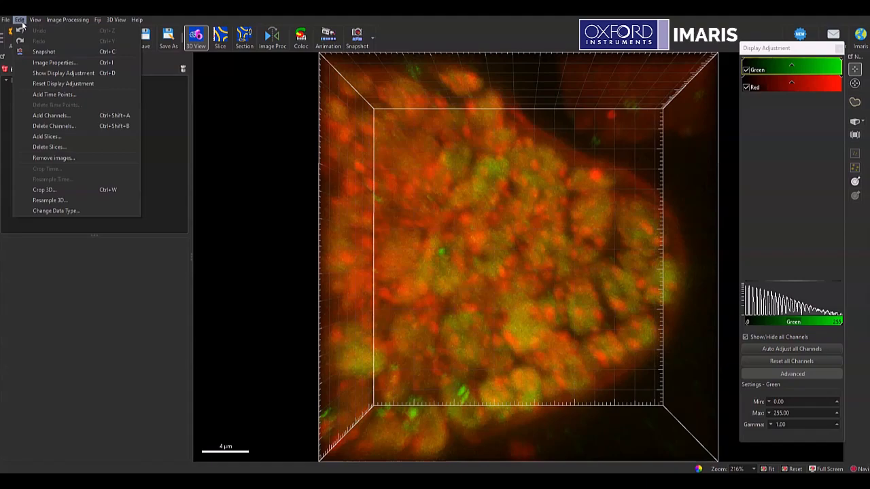
pyautogui.click(53, 94)
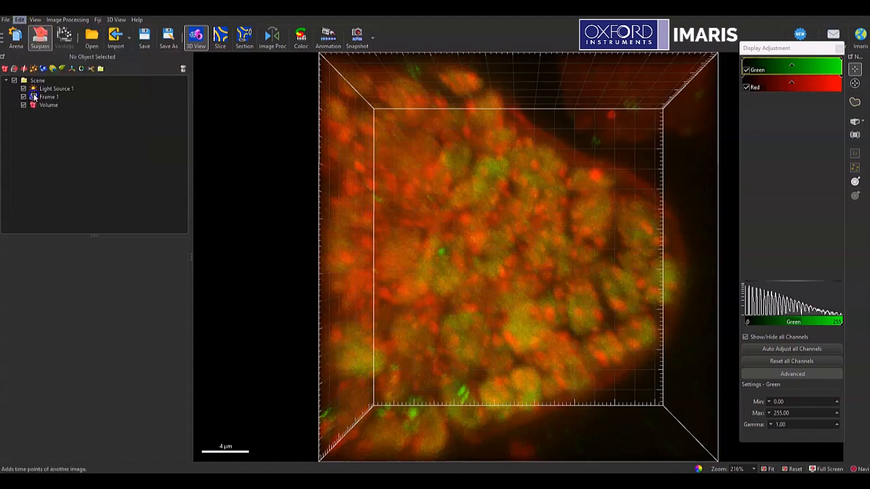
pyautogui.doubleClick(211, 107)
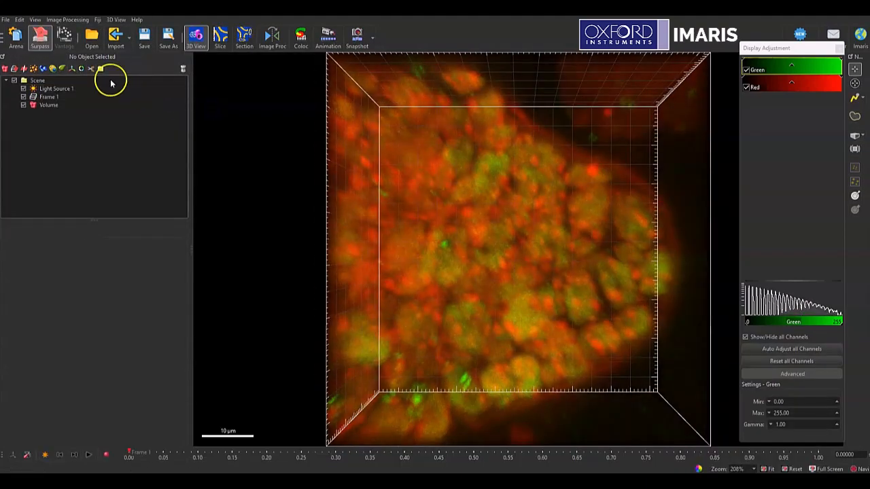
pyautogui.click(20, 20)
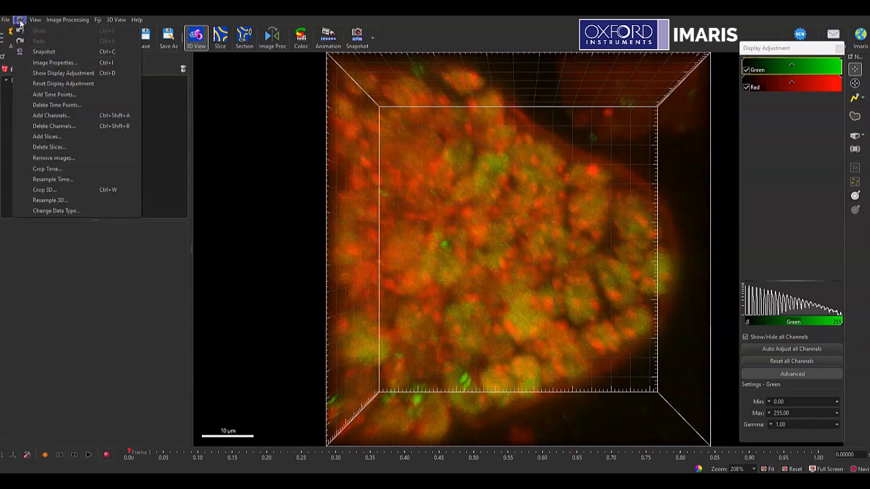
pyautogui.click(76, 99)
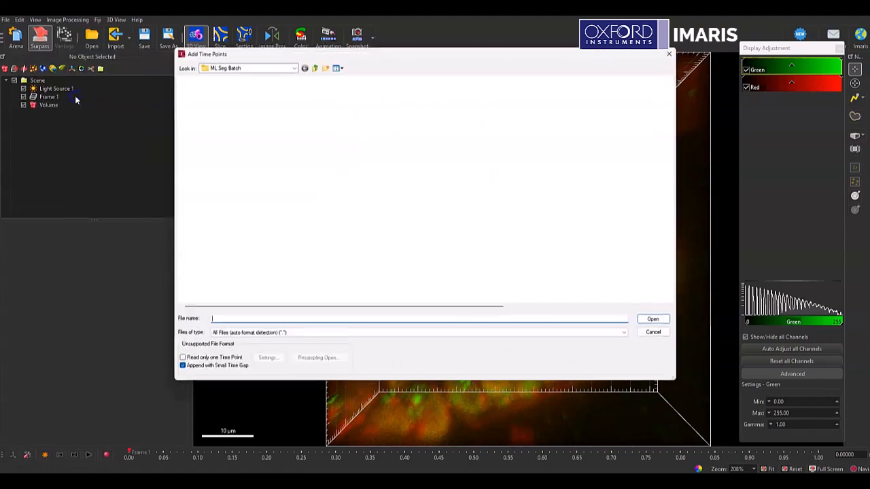
pyautogui.doubleClick(208, 117)
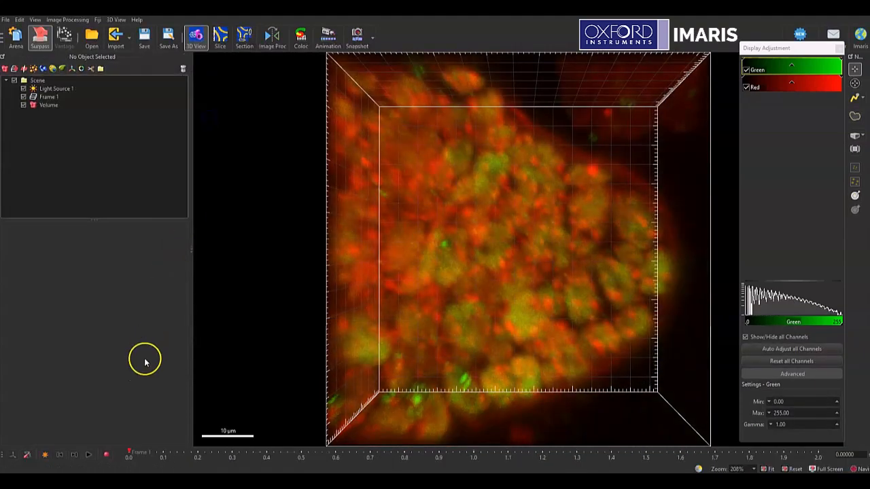
pyautogui.click(75, 456)
pyautogui.click(76, 457)
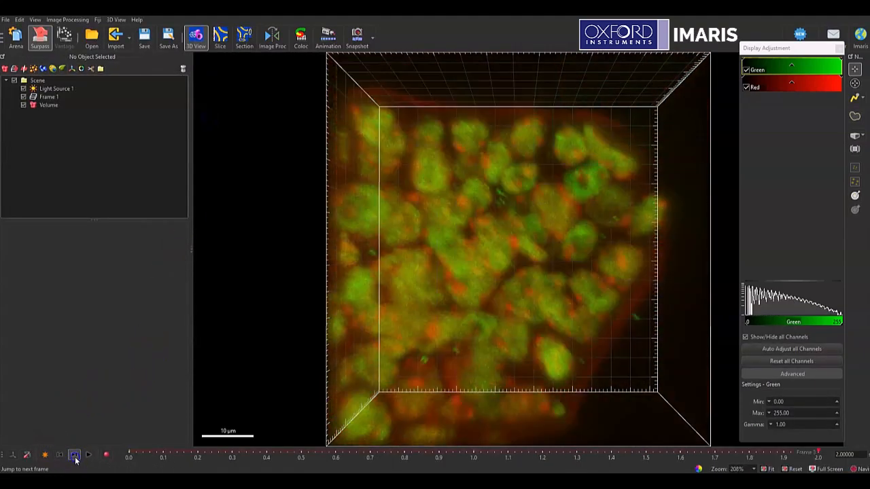
pyautogui.click(65, 460)
pyautogui.click(64, 459)
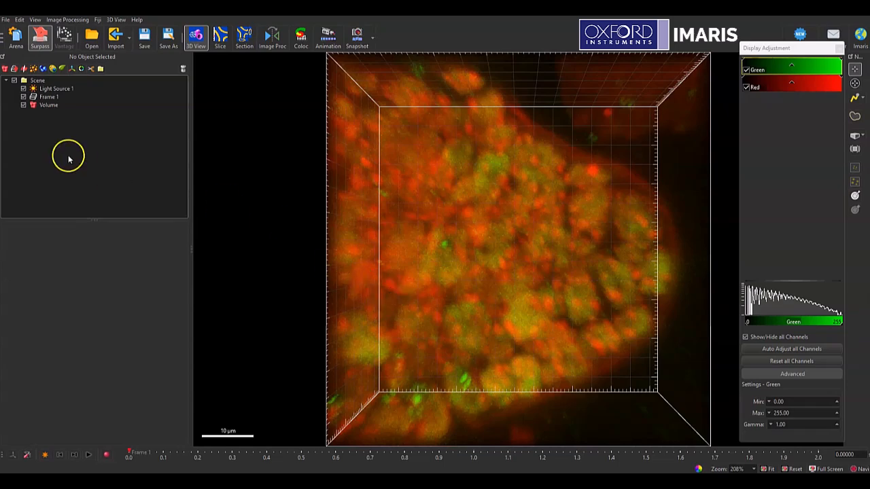
# Add a new Surfaces object with tracking over time, surface classification and object-object statistics disabled.
pyautogui.click(42, 69)
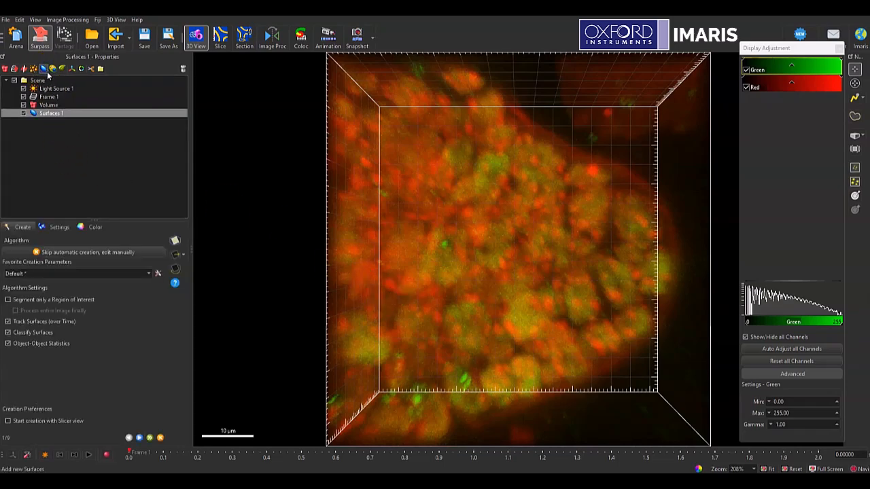
pyautogui.click(47, 333)
pyautogui.click(43, 344)
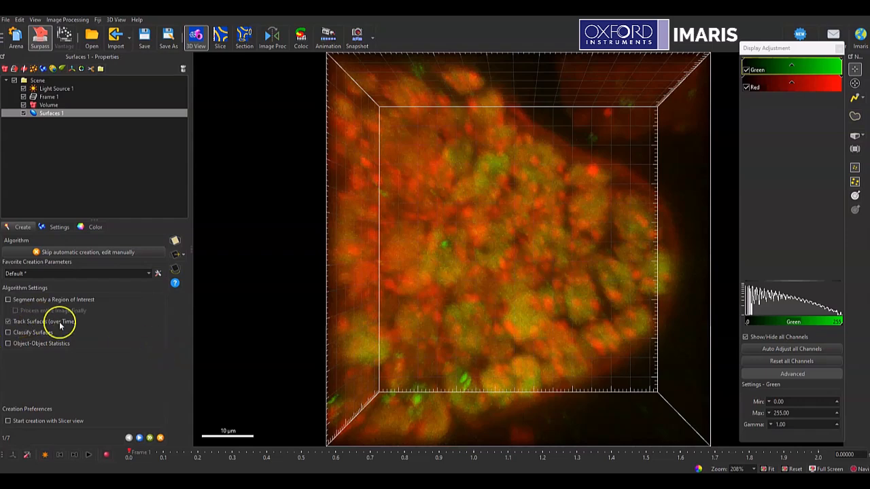
pyautogui.click(27, 322)
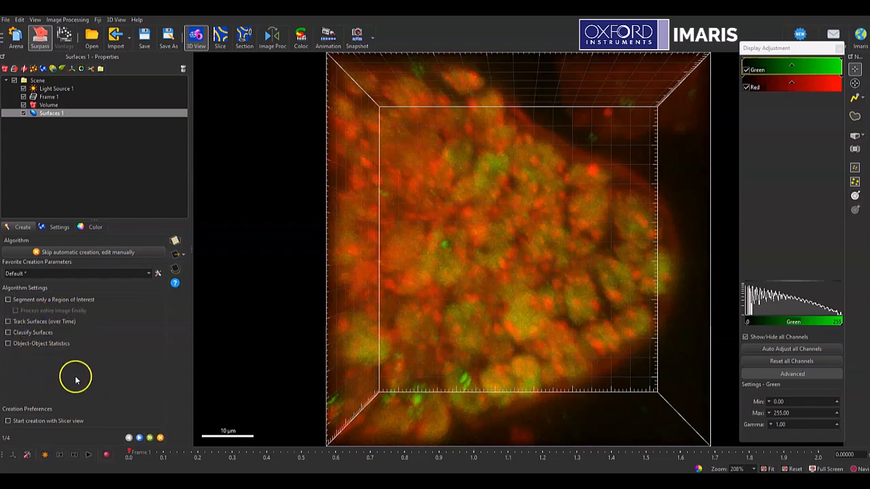
# Save the combined image and set the surface method to Machine Learning Segmentation on Channel 1 - Green, continuing to the training stage.
pyautogui.click(139, 439)
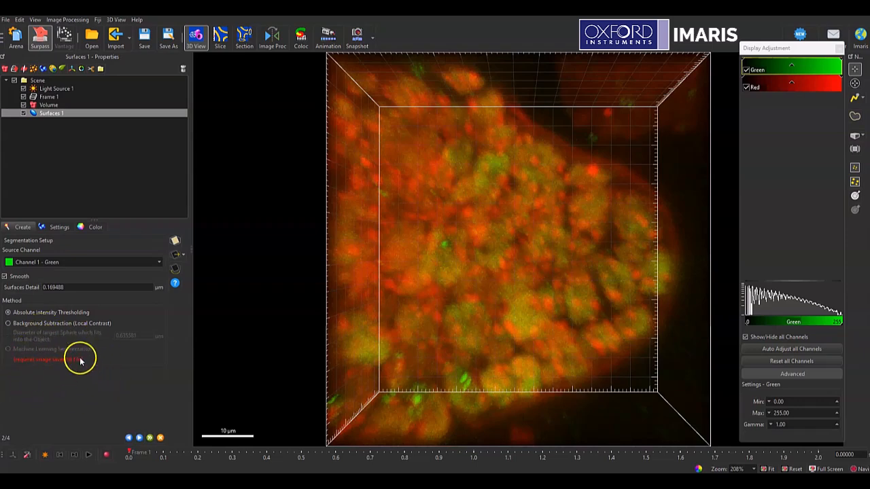
pyautogui.click(145, 37)
pyautogui.click(66, 349)
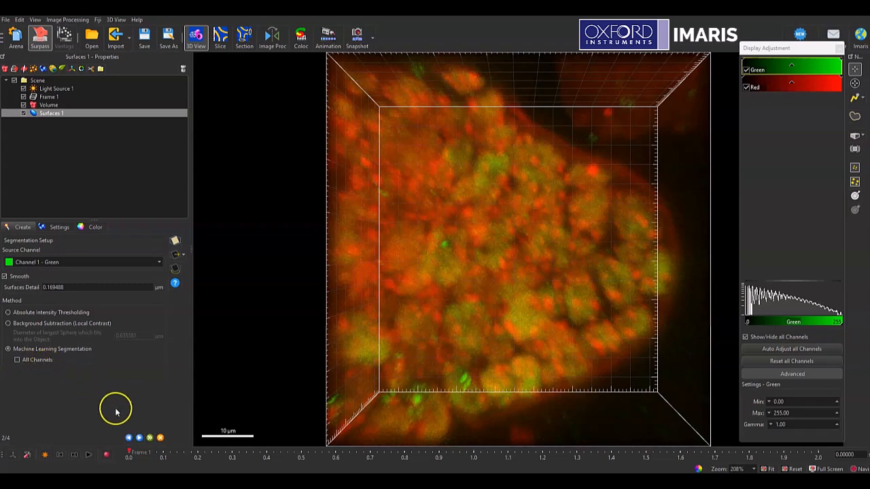
pyautogui.click(139, 437)
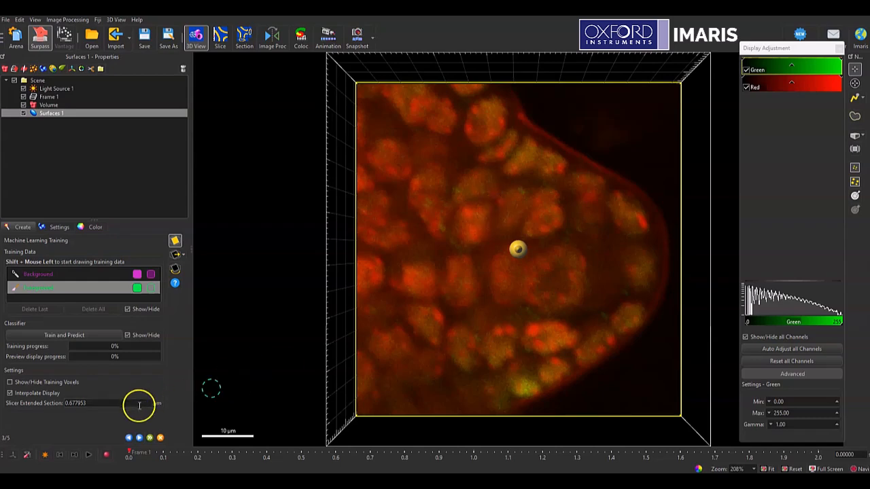
# Advance the machine learning training view to the third time point and inspect its slice.
pyautogui.click(74, 454)
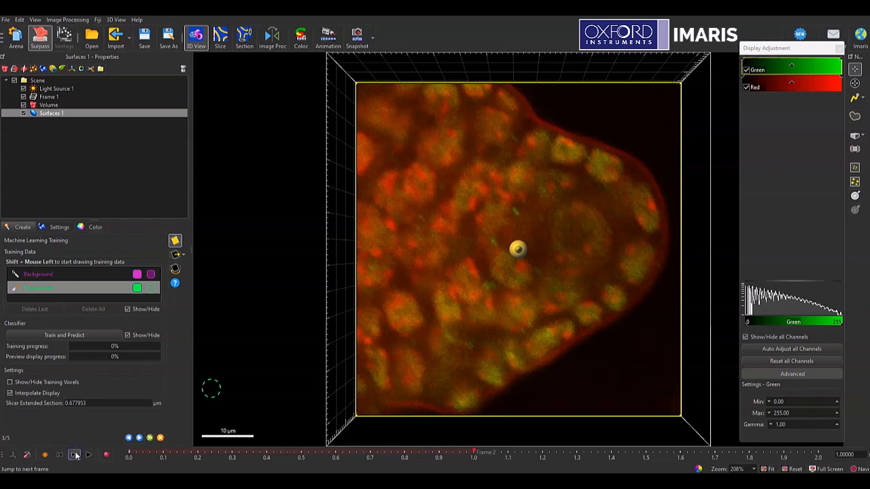
pyautogui.click(75, 455)
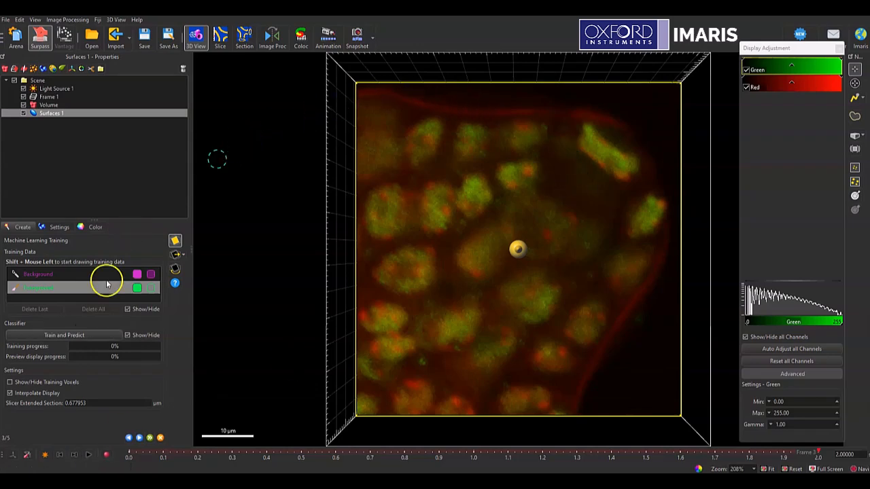
pyautogui.click(555, 202)
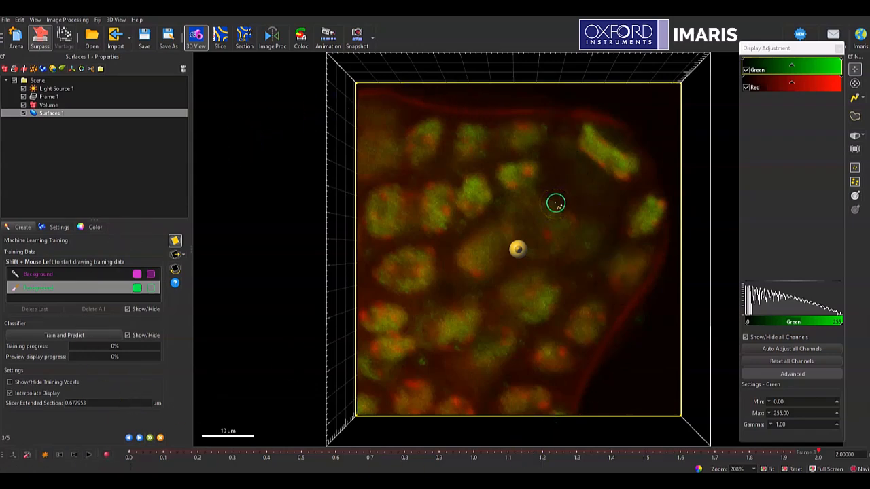